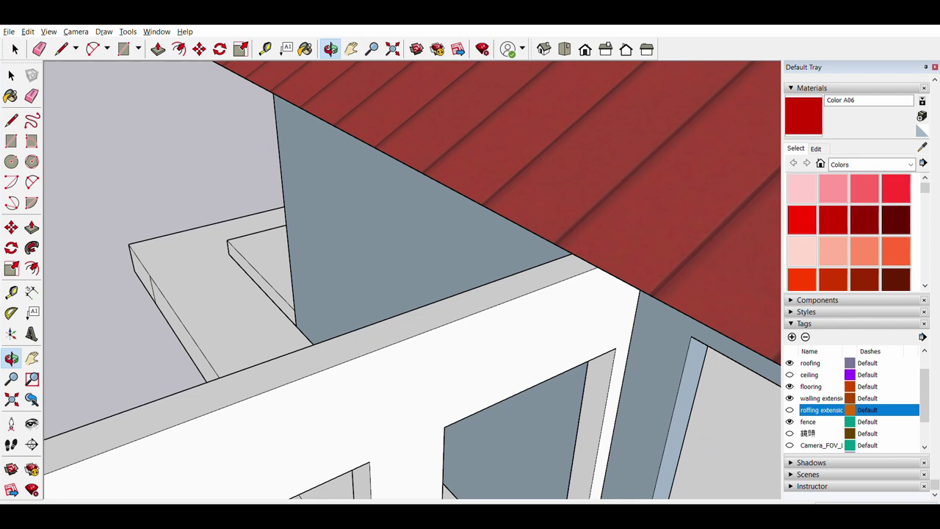
# - Draw a small stepped line profile down from the roof edge on the gable wall, and start an arc at its end
pyautogui.click(12, 120)
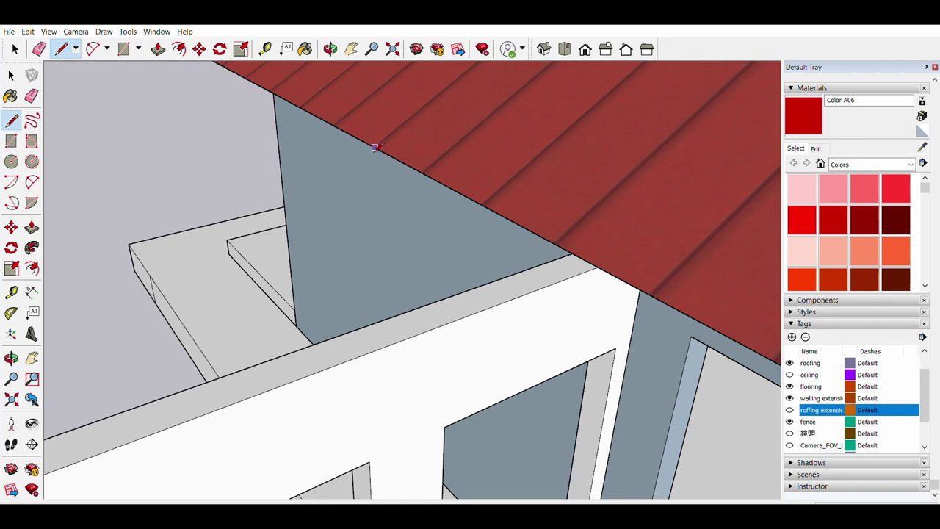
pyautogui.click(395, 158)
pyautogui.scroll(1, 412, 199)
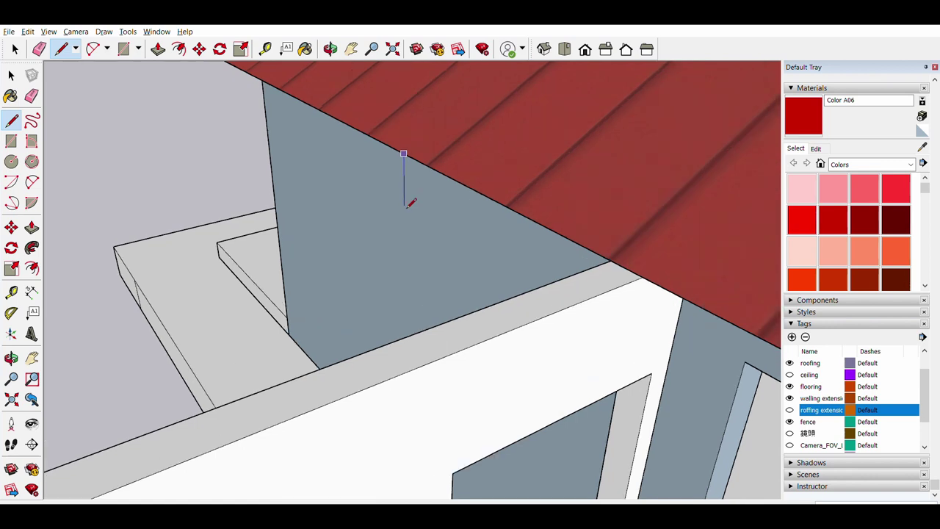
pyautogui.press('Return')
pyautogui.click(374, 263)
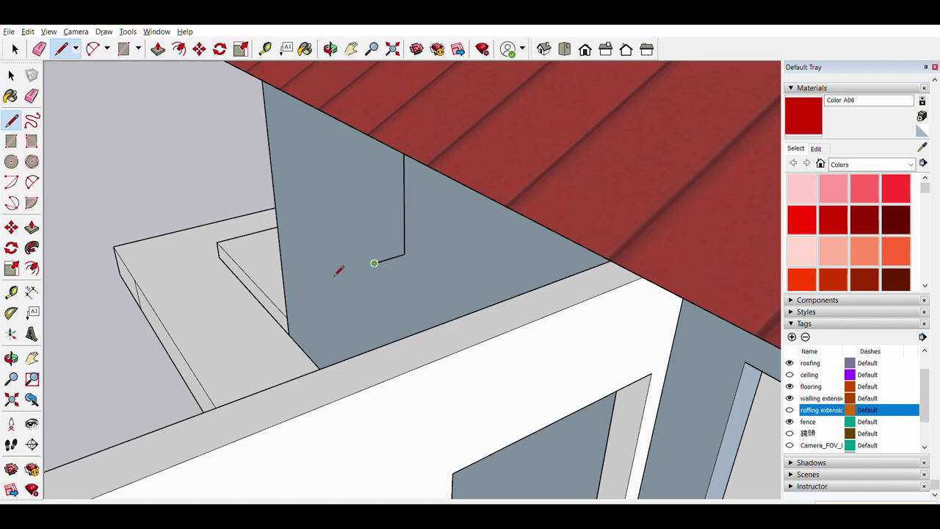
pyautogui.click(374, 247)
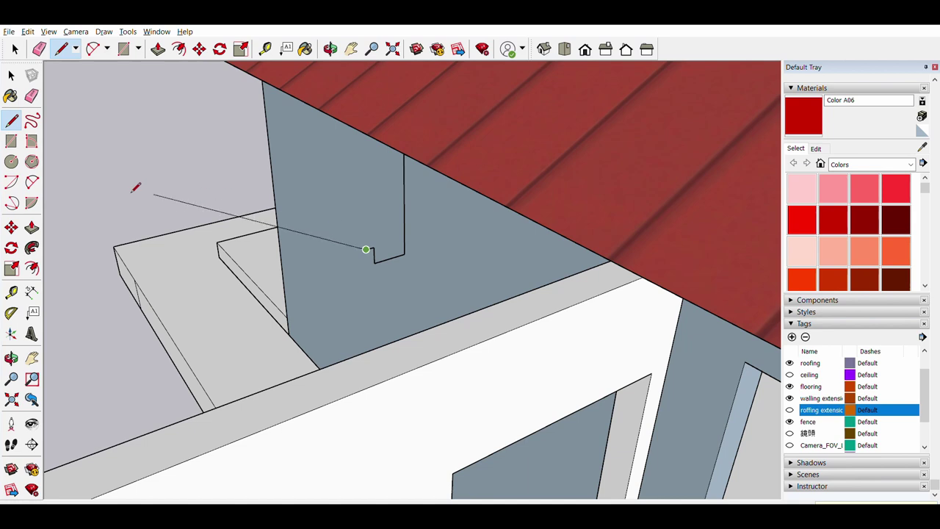
pyautogui.click(31, 183)
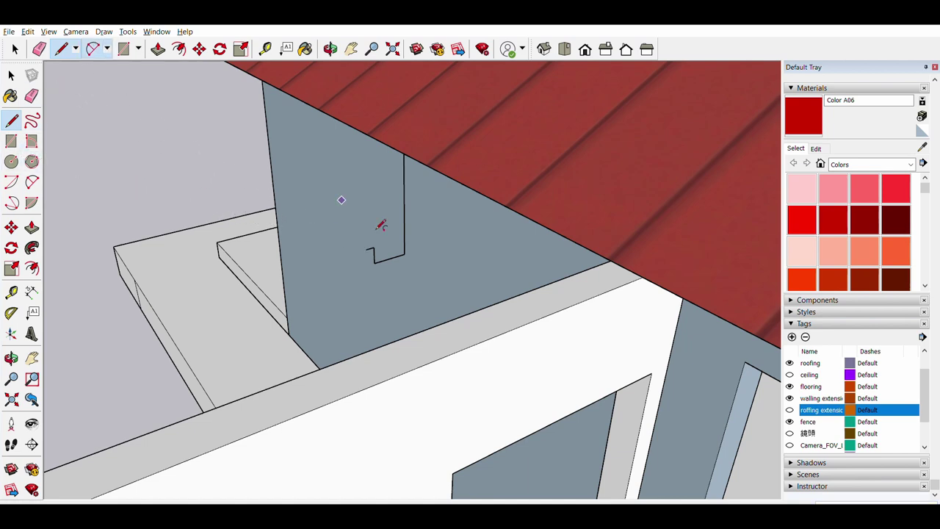
pyautogui.click(366, 249)
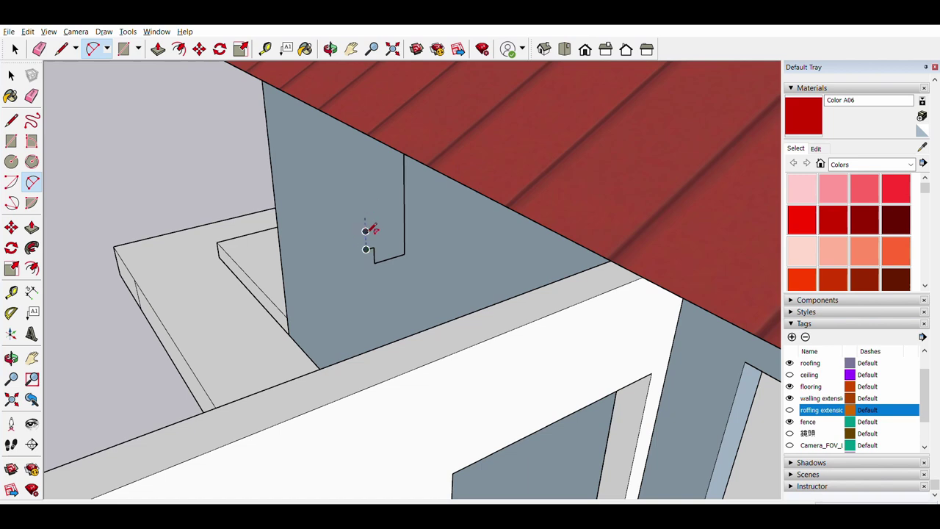
# - Finish the concave arc, then add a small square notch of short straight edges above it
pyautogui.scroll(2, 367, 228)
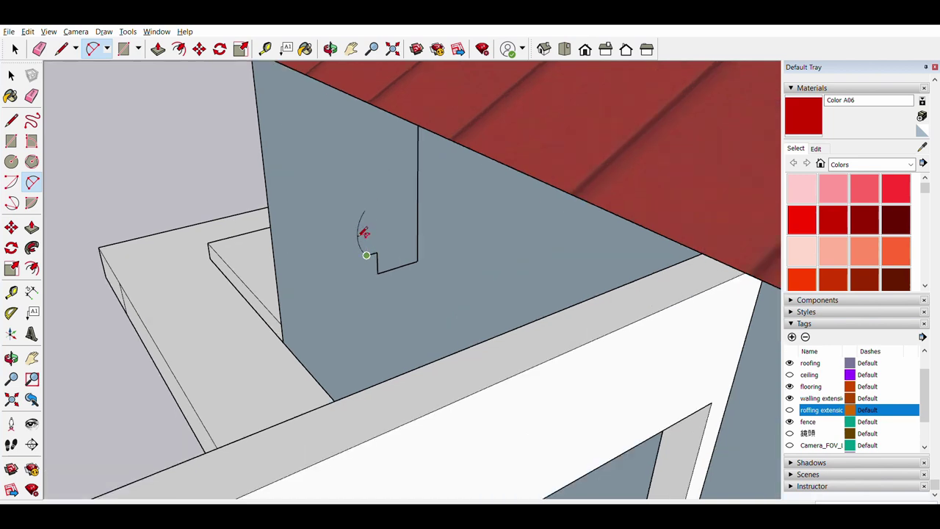
pyautogui.click(363, 212)
pyautogui.click(11, 120)
pyautogui.click(365, 210)
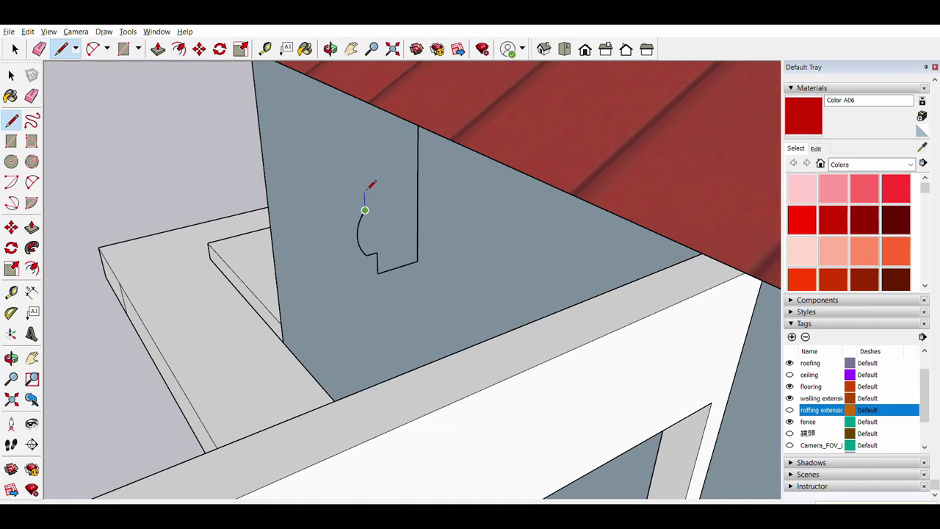
pyautogui.click(364, 198)
pyautogui.click(352, 200)
pyautogui.press('Return')
pyautogui.press('Escape')
# - Copy the profile's curved edge higher up the outline with Move and Ctrl
pyautogui.click(11, 75)
pyautogui.click(369, 250)
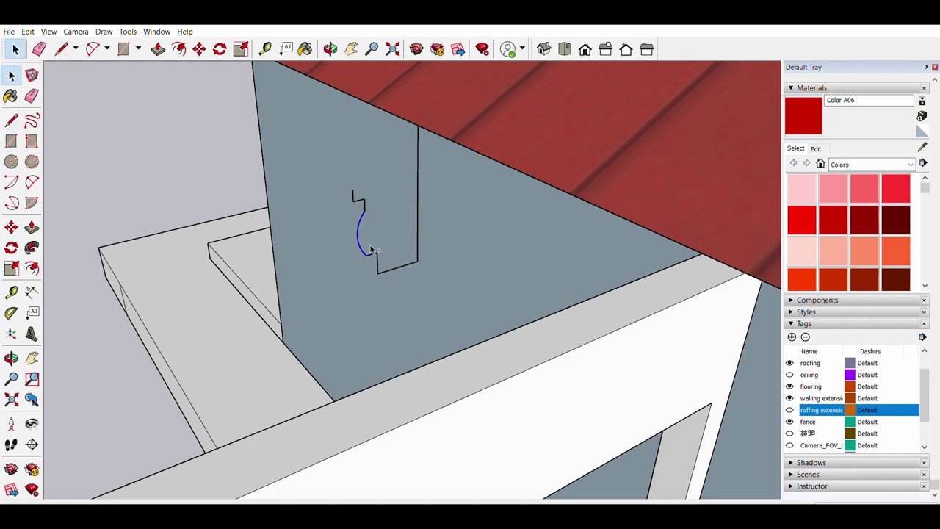
pyautogui.click(11, 227)
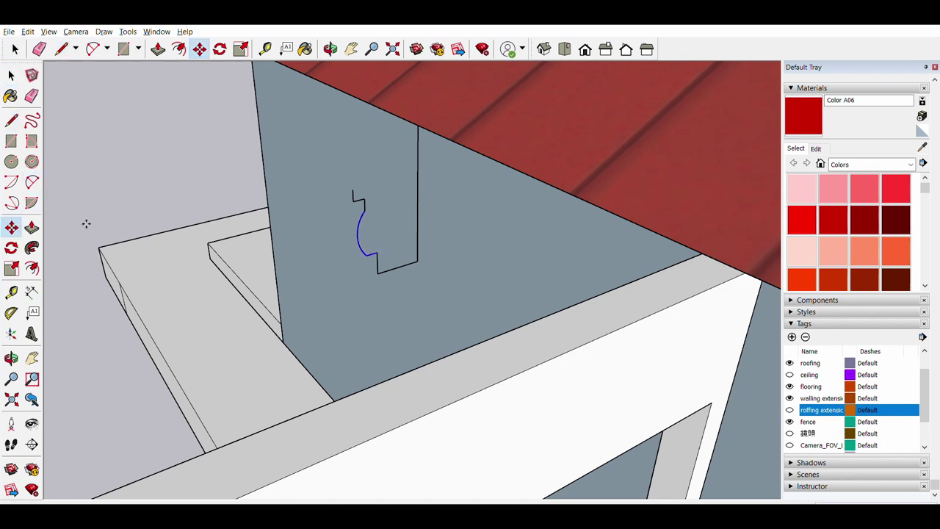
pyautogui.click(377, 252)
pyautogui.press('ctrl')
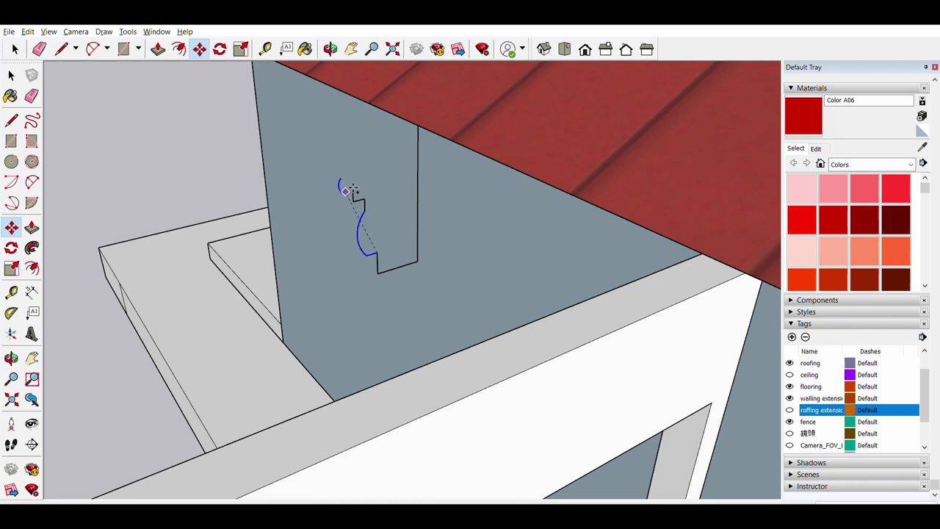
pyautogui.click(353, 190)
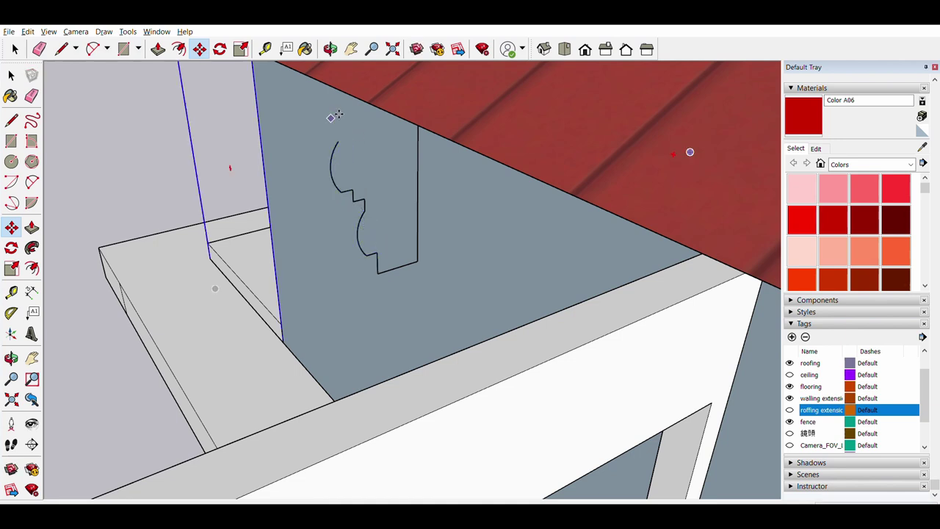
# - Draw stair-like short upward and leftward edges from the copied curve toward the roof edge
pyautogui.click(11, 120)
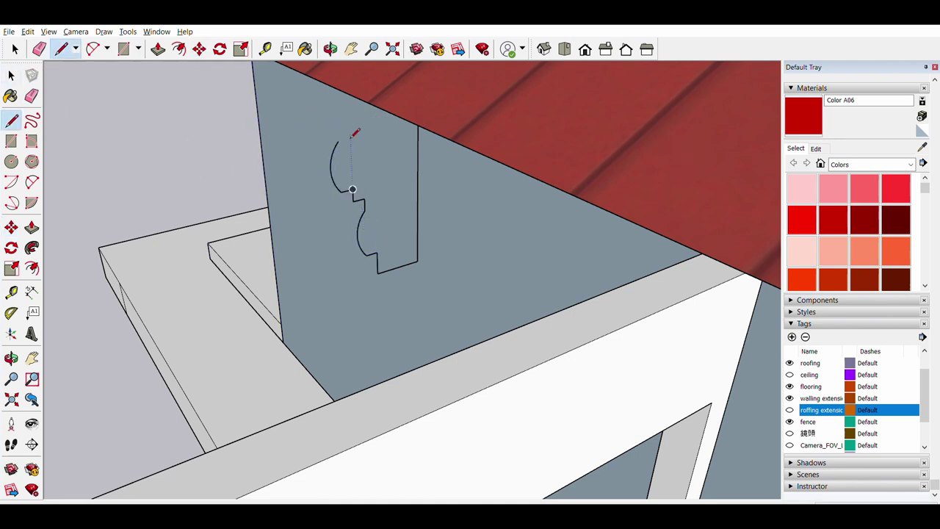
pyautogui.click(339, 141)
pyautogui.click(338, 127)
pyautogui.click(326, 130)
pyautogui.click(324, 116)
pyautogui.click(311, 119)
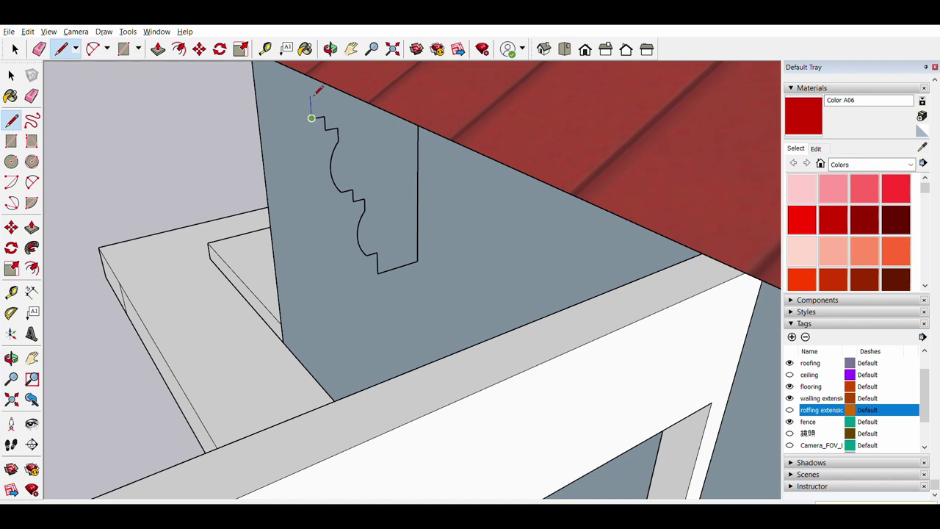
pyautogui.click(311, 103)
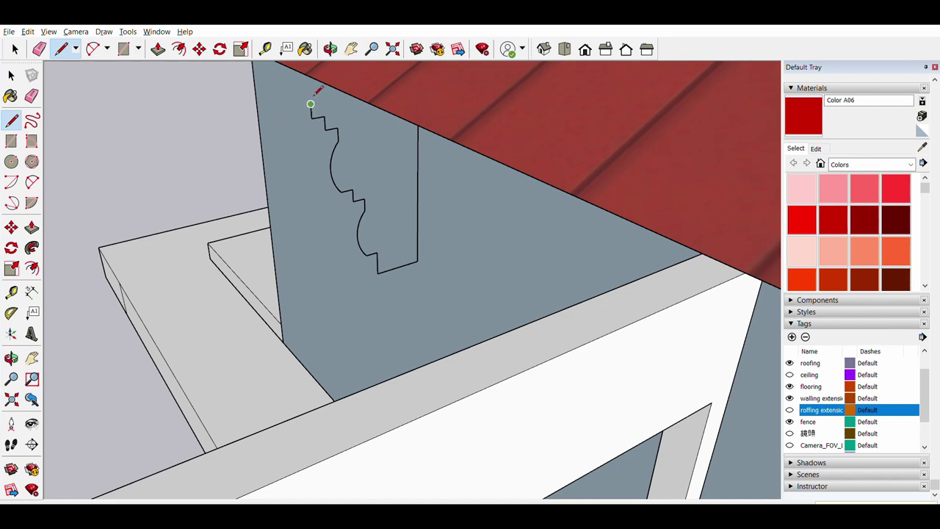
# - Close the outline at the roof-edge corner and sweep the profile face with Follow Me
pyautogui.click(417, 125)
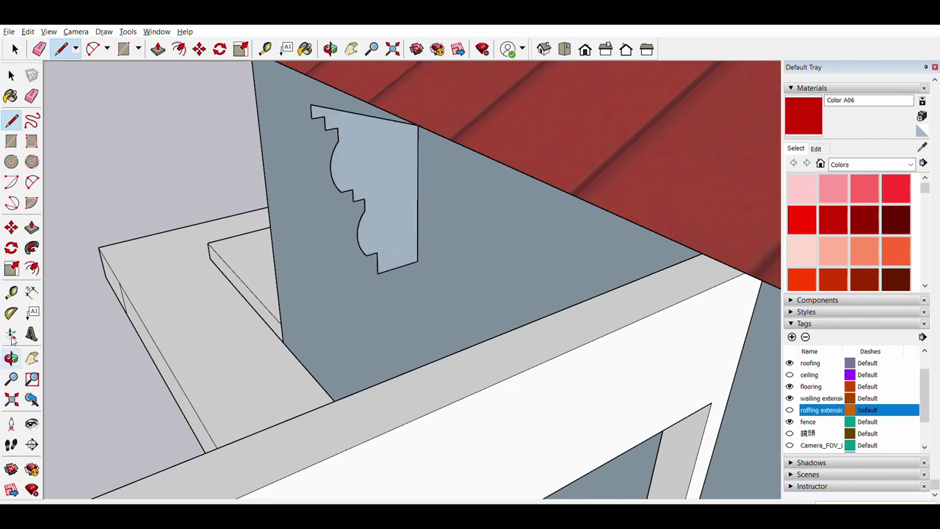
pyautogui.click(32, 268)
pyautogui.click(394, 205)
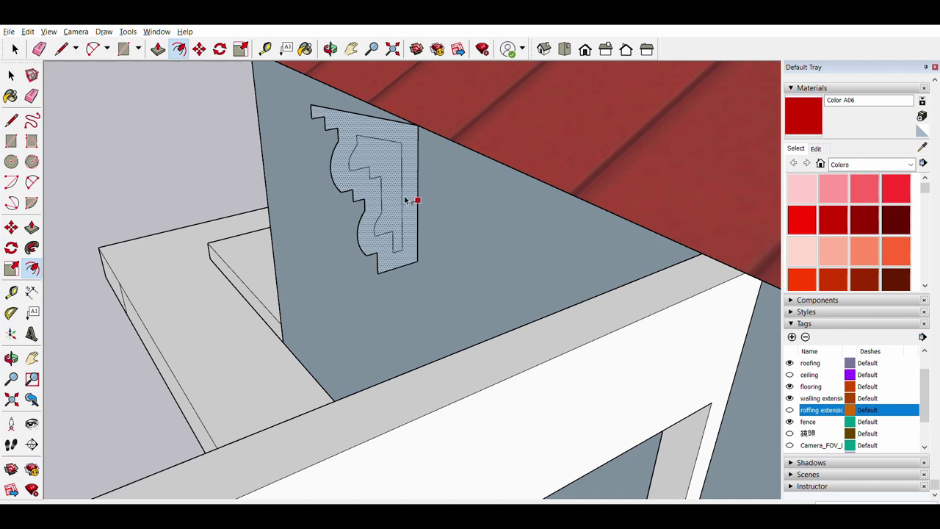
pyautogui.click(404, 195)
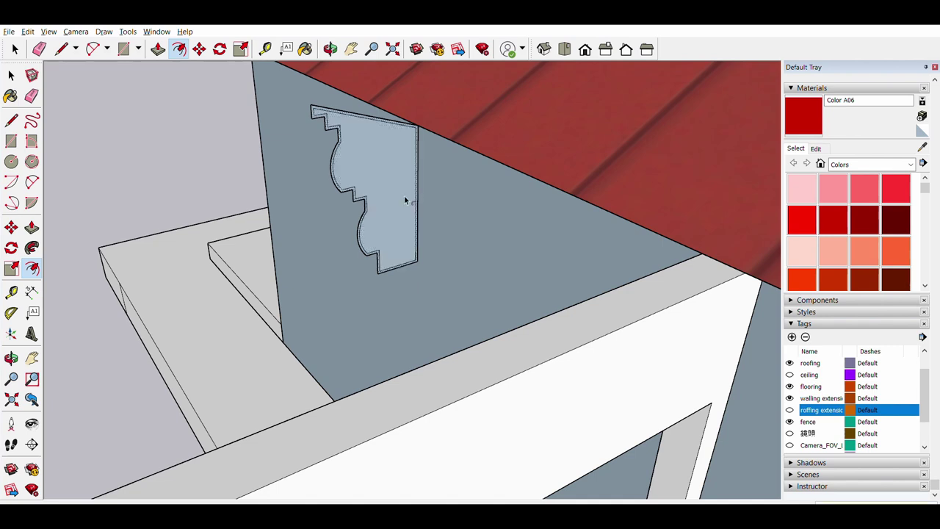
pyautogui.click(11, 119)
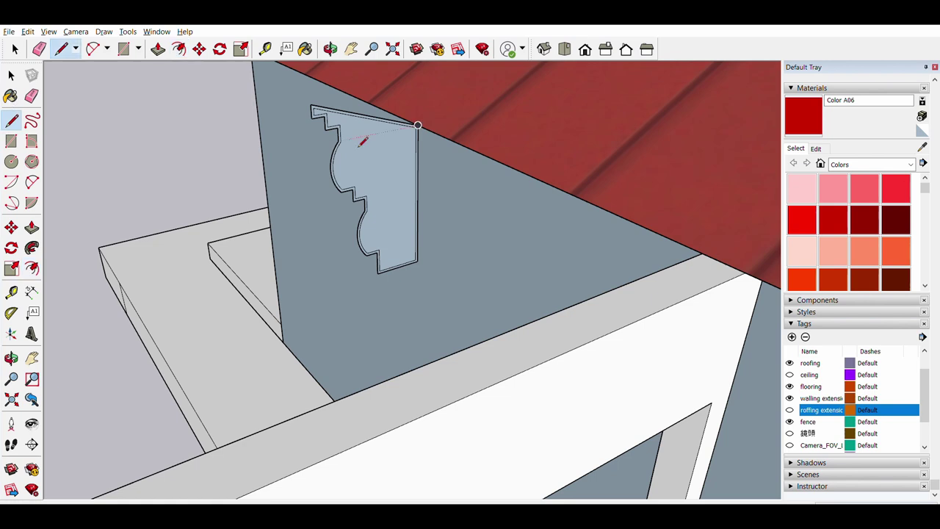
pyautogui.scroll(2, 311, 109)
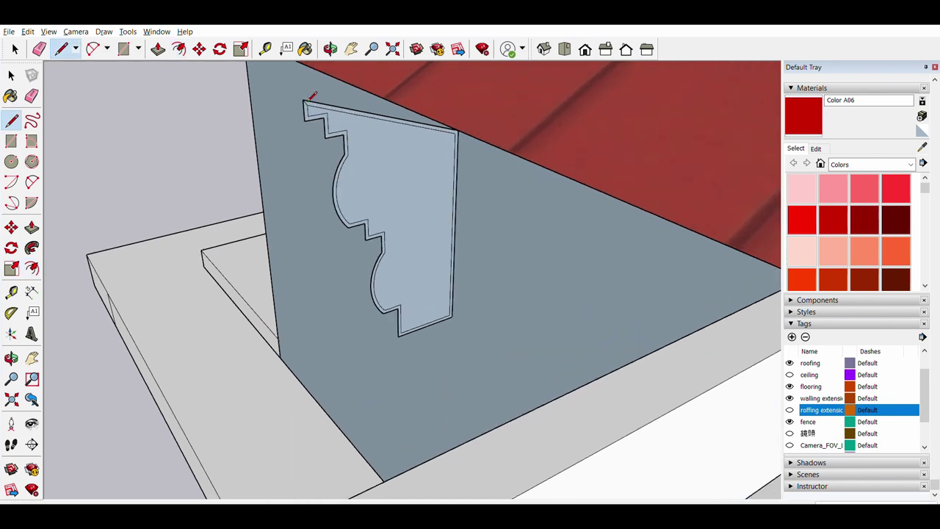
pyautogui.scroll(1, 466, 132)
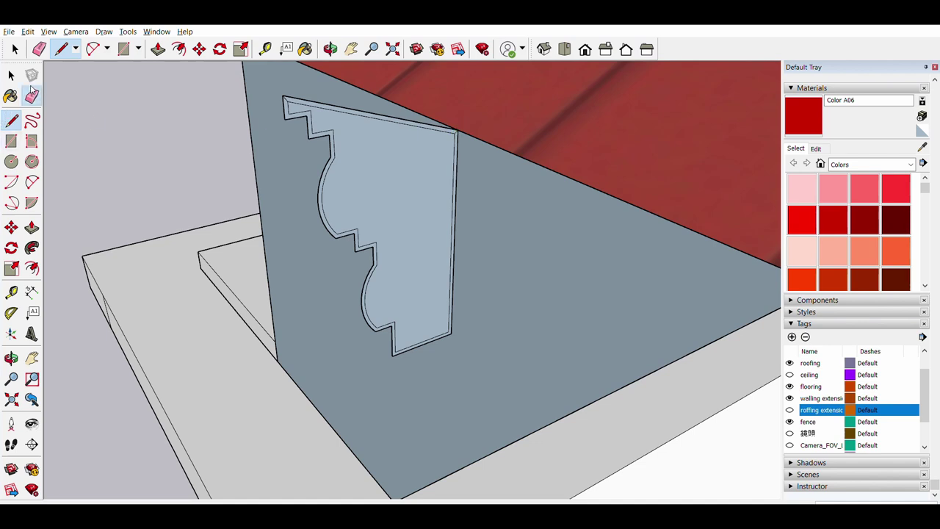
# - Erase the bracket's top edge to remove its face, leaving only the stepped, curved profile outline
pyautogui.click(32, 95)
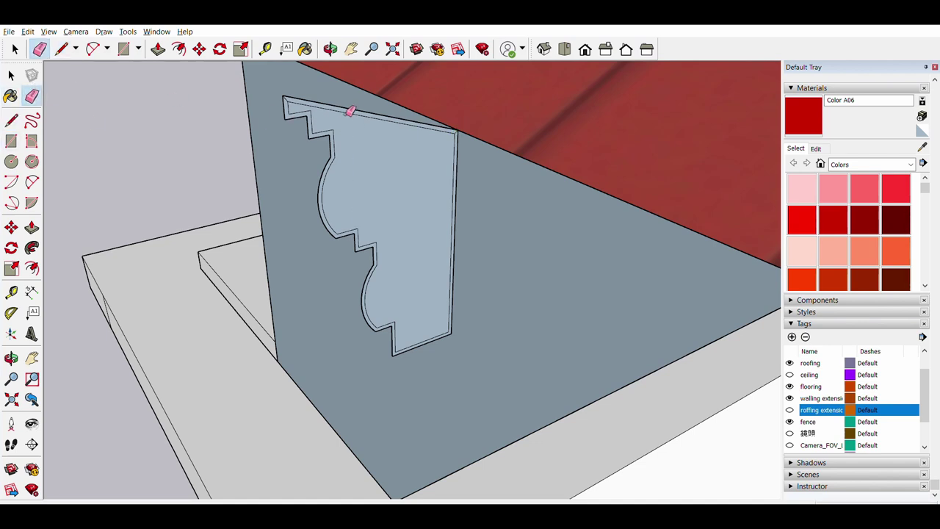
pyautogui.click(349, 102)
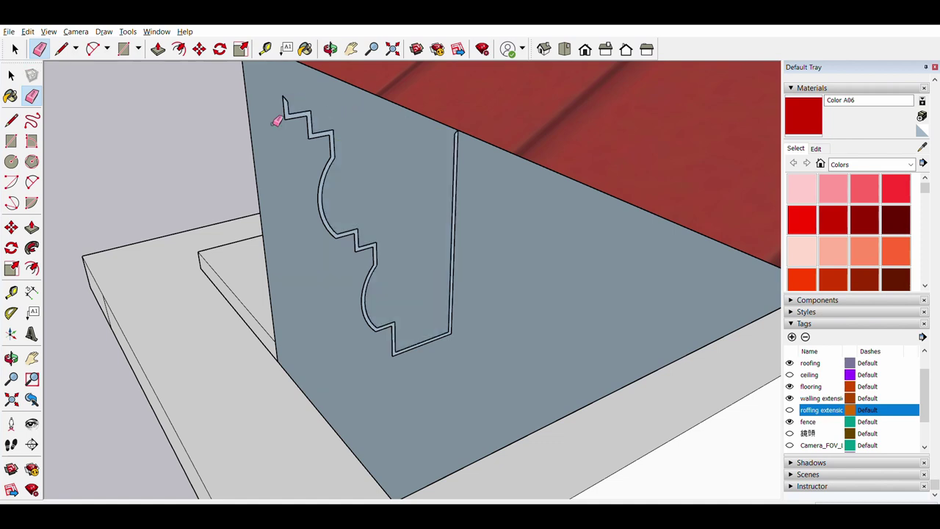
pyautogui.click(11, 120)
pyautogui.scroll(-3, 67, 204)
pyautogui.scroll(-3, 235, 204)
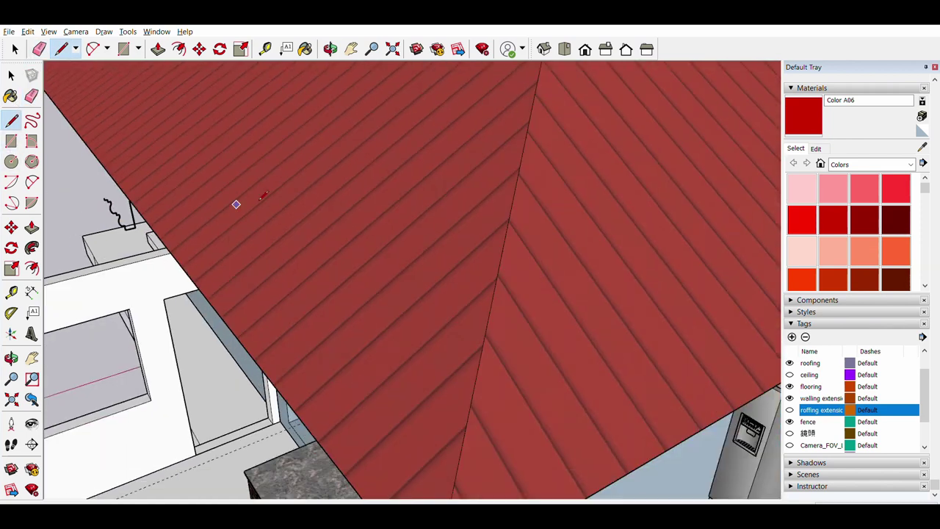
pyautogui.scroll(-2, 321, 296)
pyautogui.scroll(-3, 352, 403)
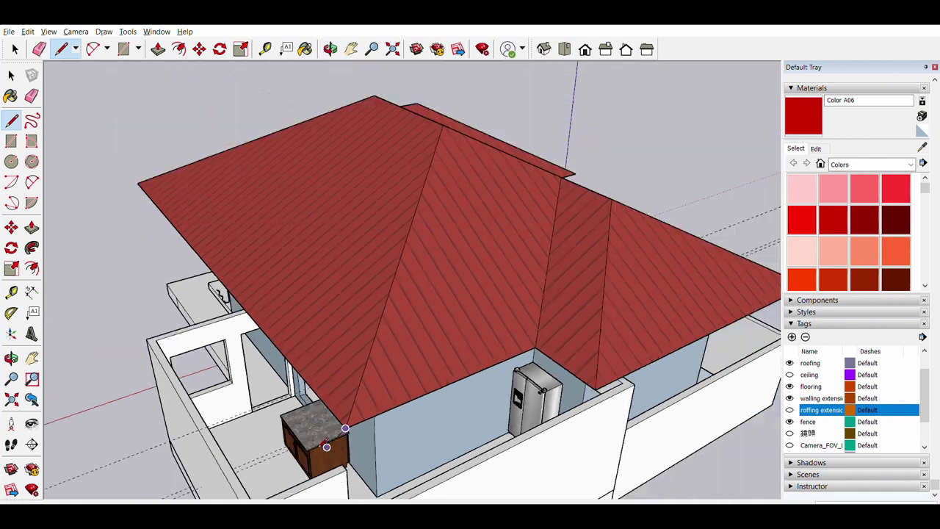
pyautogui.scroll(-3, 294, 375)
pyautogui.scroll(-2, 243, 345)
pyautogui.scroll(1, 221, 302)
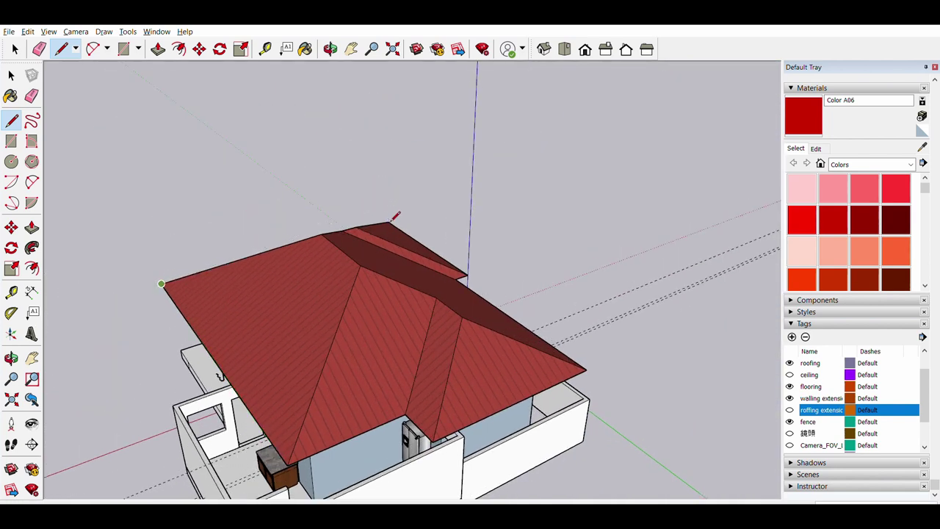
# - Draw a path line from the ridge end along the eave edges and around the roof corners
pyautogui.scroll(2, 464, 277)
pyautogui.click(470, 269)
pyautogui.scroll(-2, 578, 290)
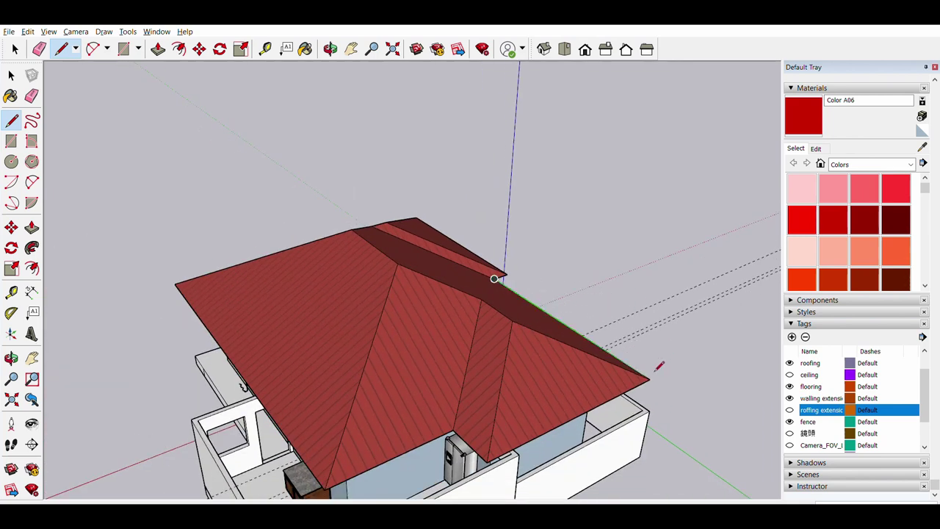
pyautogui.click(649, 379)
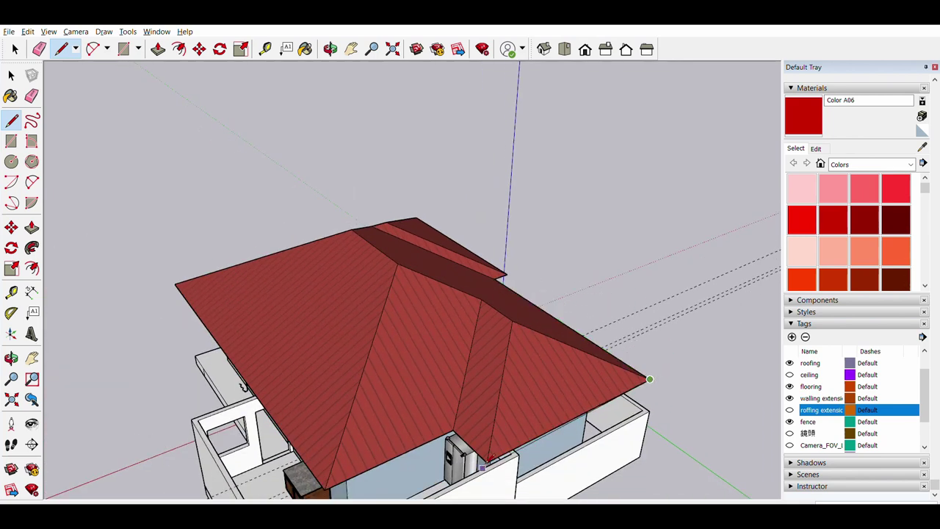
pyautogui.click(487, 461)
pyautogui.click(453, 430)
pyautogui.click(325, 490)
pyautogui.click(32, 248)
# - Sweep the molding profile with Follow Me along the eave path around the roof perimeter
pyautogui.scroll(3, 250, 374)
pyautogui.scroll(3, 243, 377)
pyautogui.scroll(3, 243, 376)
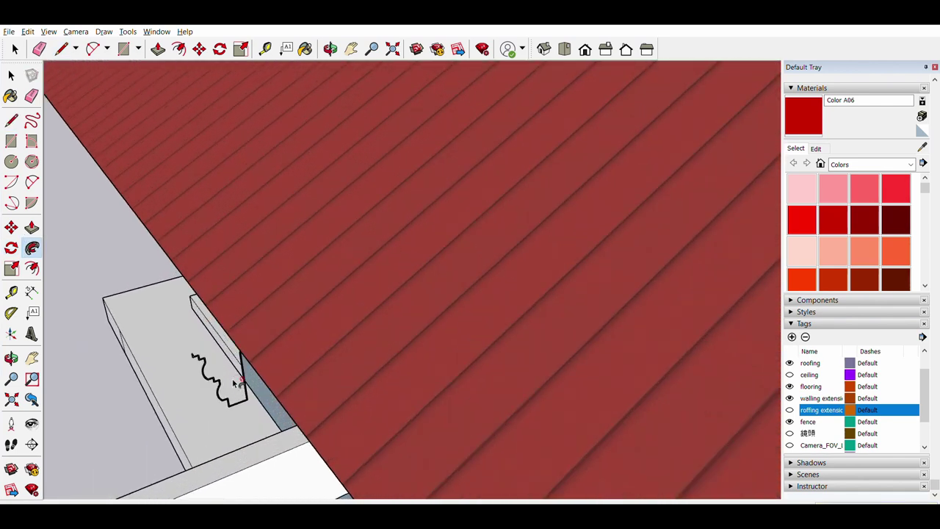
pyautogui.scroll(3, 283, 360)
pyautogui.scroll(-2, 283, 353)
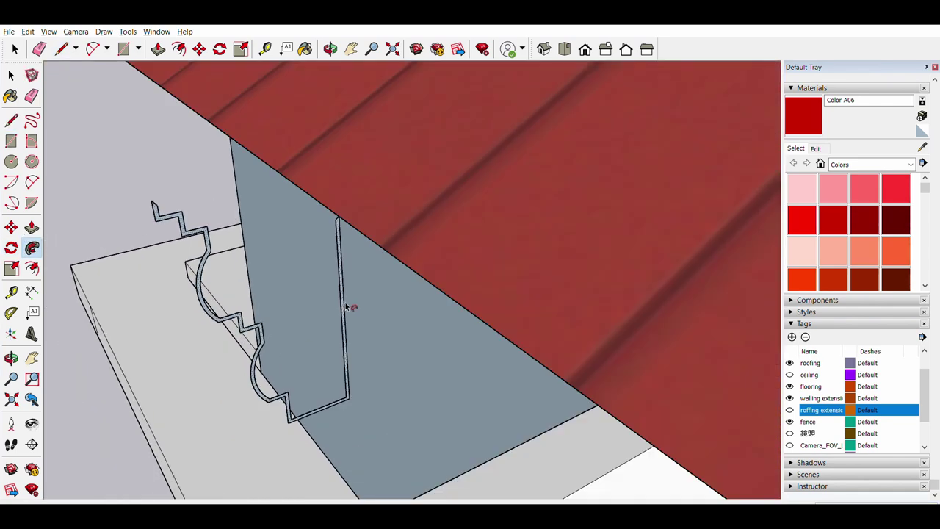
pyautogui.scroll(-3, 345, 308)
pyautogui.scroll(-3, 252, 385)
pyautogui.scroll(-2, 252, 385)
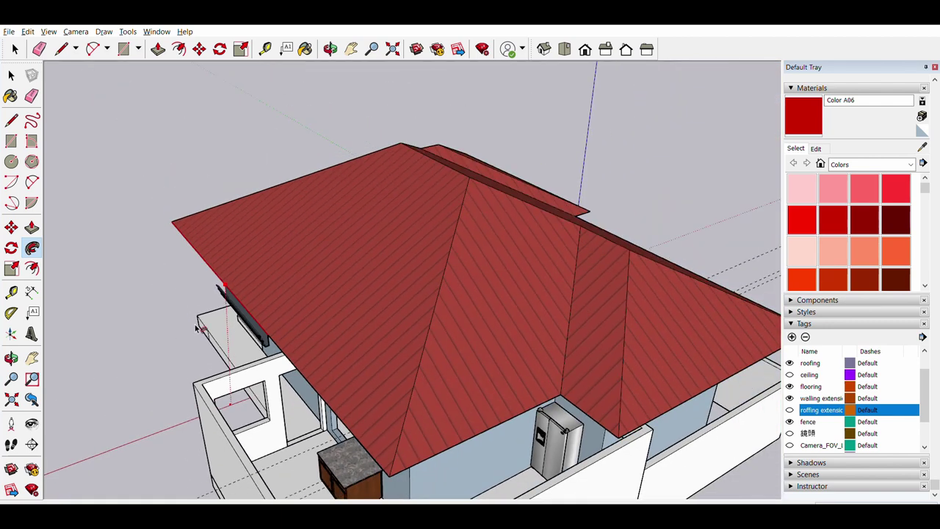
pyautogui.click(174, 228)
pyautogui.scroll(-2, 268, 315)
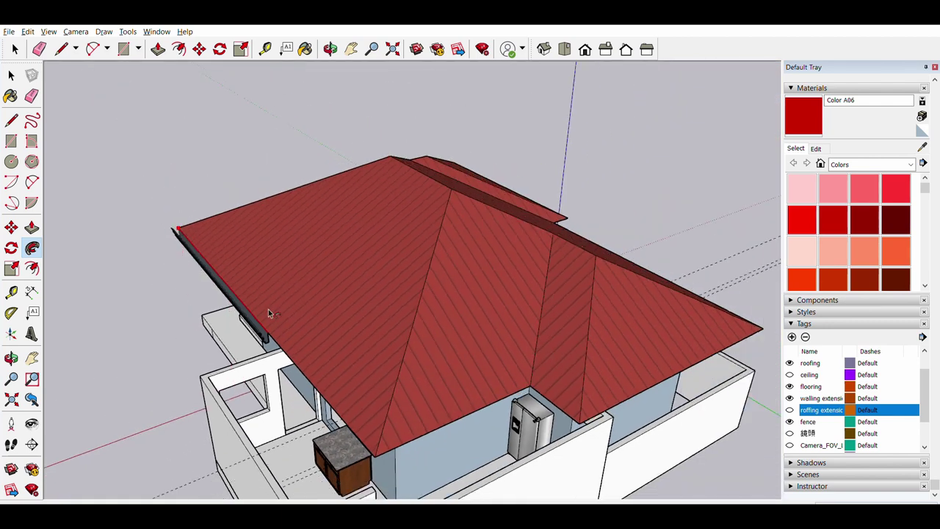
pyautogui.scroll(-1, 269, 315)
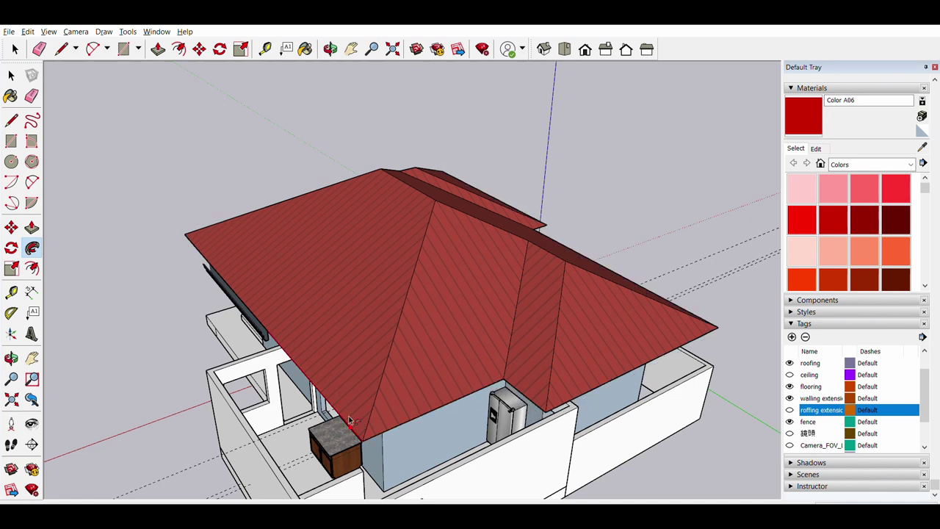
pyautogui.click(273, 338)
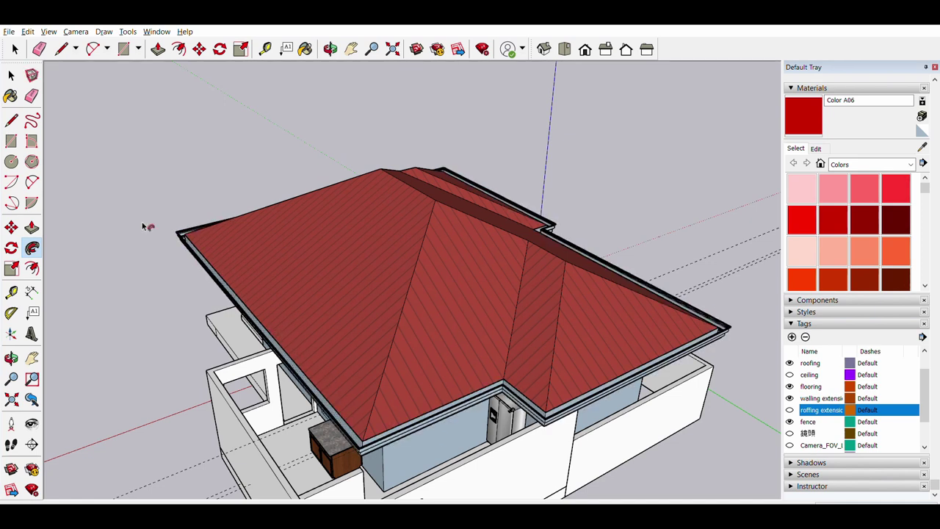
# - Select the new eave molding and make it a group with Ctrl+G
pyautogui.press('space')
pyautogui.scroll(2, 241, 293)
pyautogui.scroll(2, 241, 292)
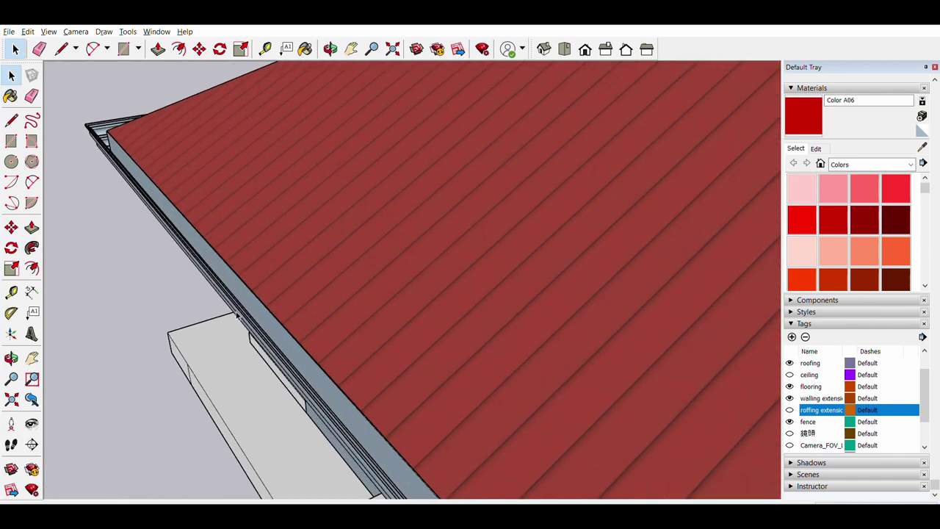
pyautogui.click(237, 304)
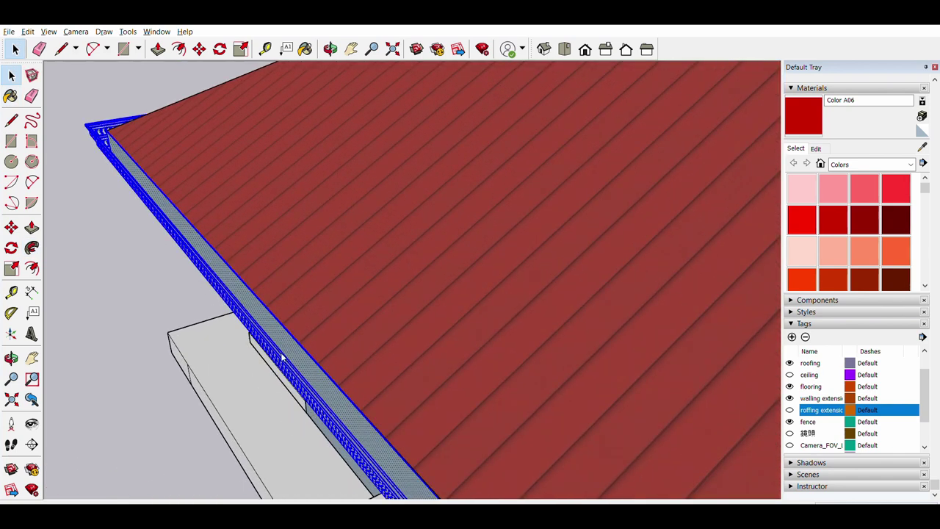
pyautogui.hotkey('ctrl', 'g')
pyautogui.click(10, 359)
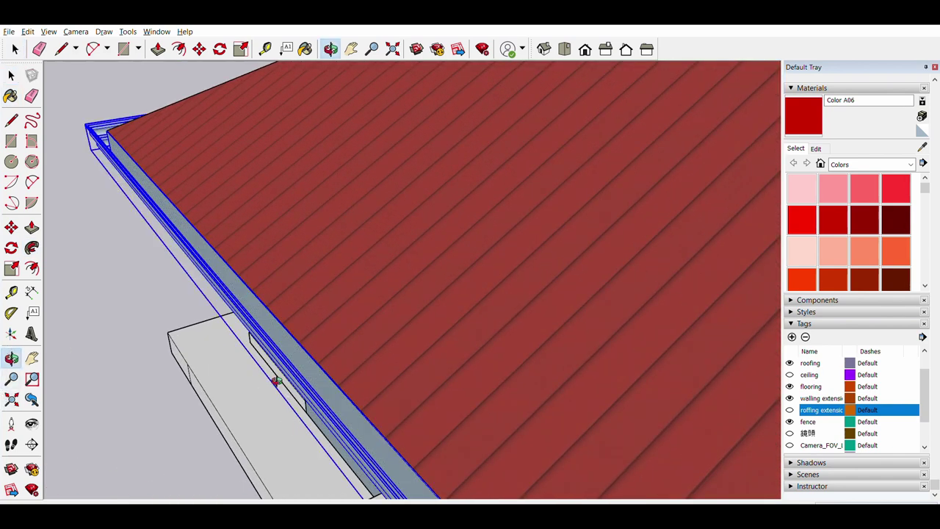
pyautogui.moveTo(275, 380); pyautogui.dragTo(336, 287)
# - Clear the selection and paint the molding with dark red Color B07
pyautogui.click(13, 75)
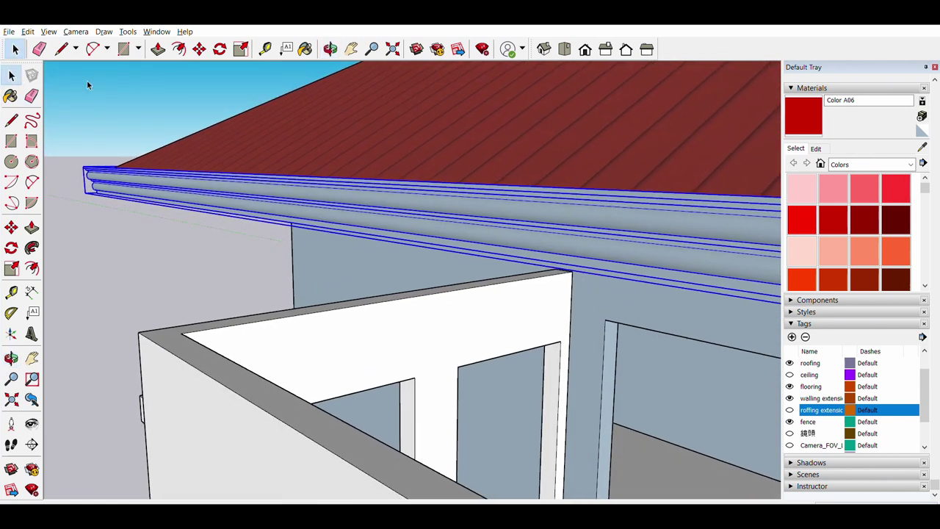
pyautogui.click(87, 80)
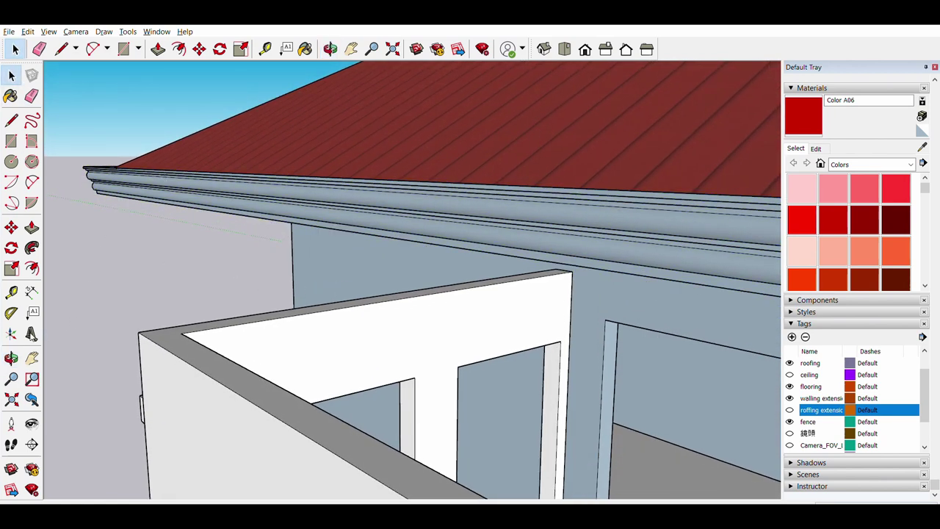
pyautogui.click(10, 96)
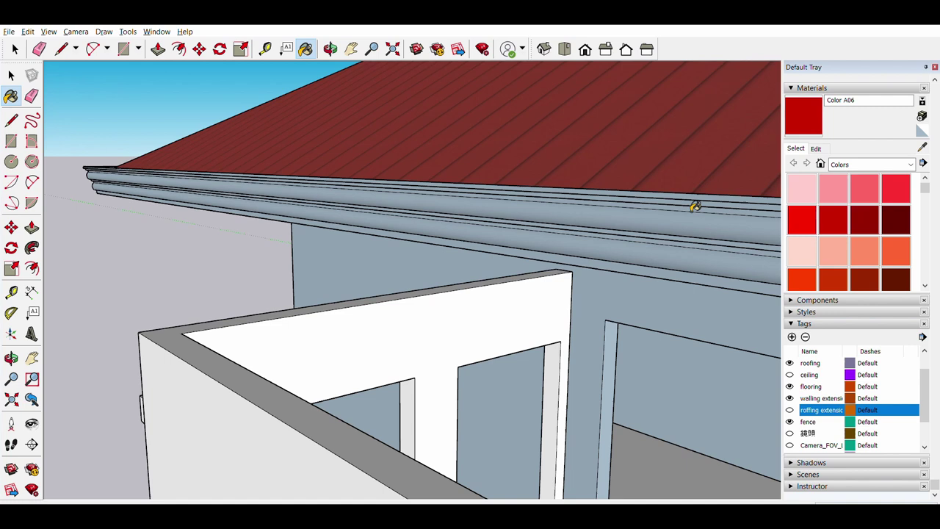
pyautogui.click(869, 274)
pyautogui.click(666, 217)
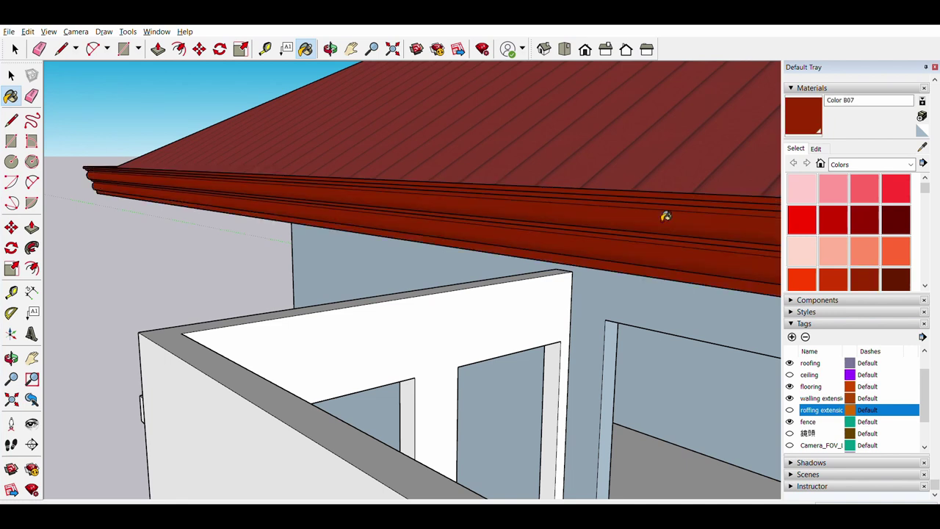
# - Try darker Color B08 and other red swatches on the molding to compare shades
pyautogui.click(898, 281)
pyautogui.click(646, 237)
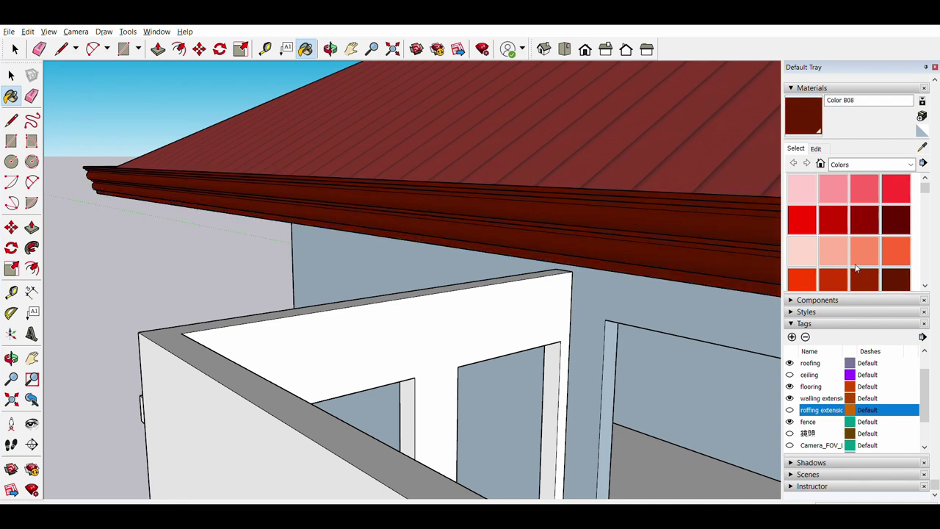
pyautogui.click(856, 269)
pyautogui.click(707, 259)
pyautogui.click(891, 278)
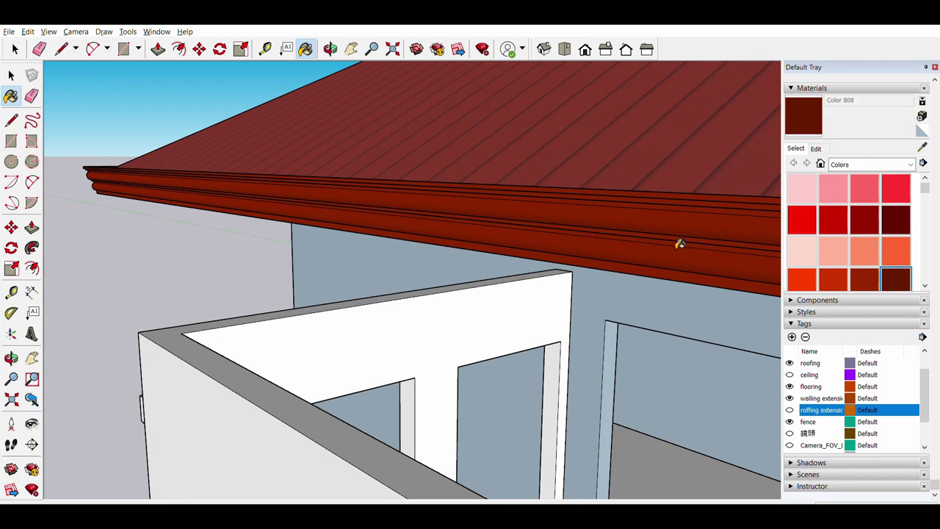
pyautogui.click(681, 245)
pyautogui.click(692, 252)
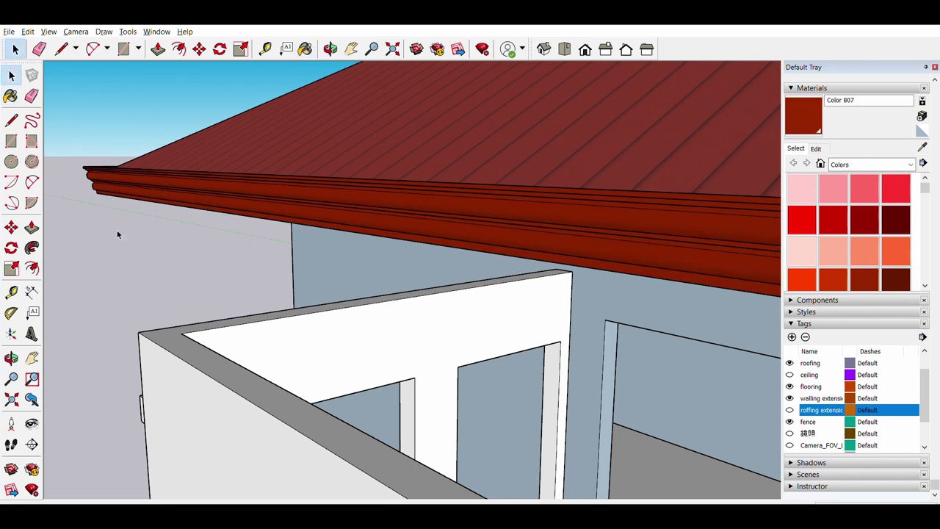
pyautogui.moveTo(69, 305); pyautogui.dragTo(126, 213)
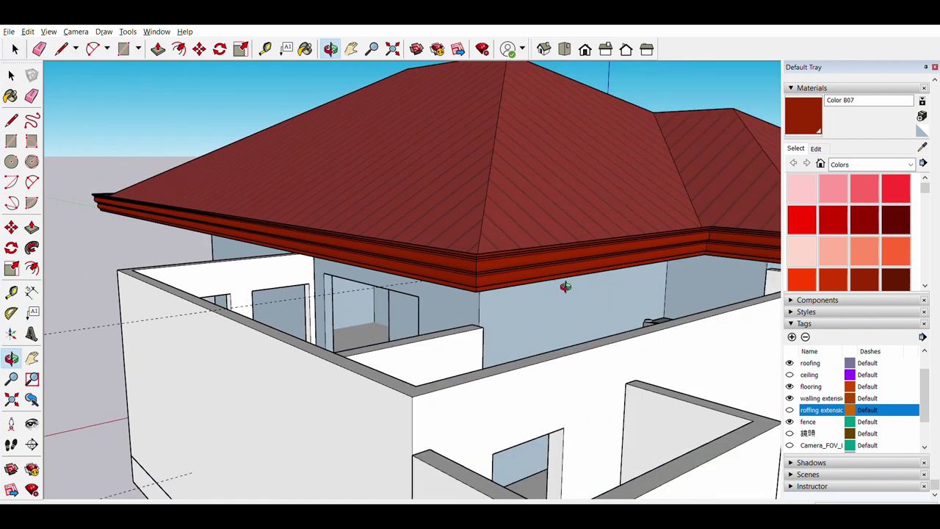
pyautogui.moveTo(566, 286)
pyautogui.mouseDown()
pyautogui.moveTo(546, 313)
pyautogui.moveTo(708, 319)
pyautogui.moveTo(711, 248)
pyautogui.mouseUp()
pyautogui.moveTo(603, 271)
pyautogui.mouseDown()
pyautogui.moveTo(284, 275)
pyautogui.moveTo(589, 290)
pyautogui.mouseUp()
pyautogui.moveTo(456, 285)
pyautogui.mouseDown()
pyautogui.moveTo(445, 431)
pyautogui.moveTo(252, 352)
pyautogui.moveTo(178, 258)
pyautogui.mouseUp()
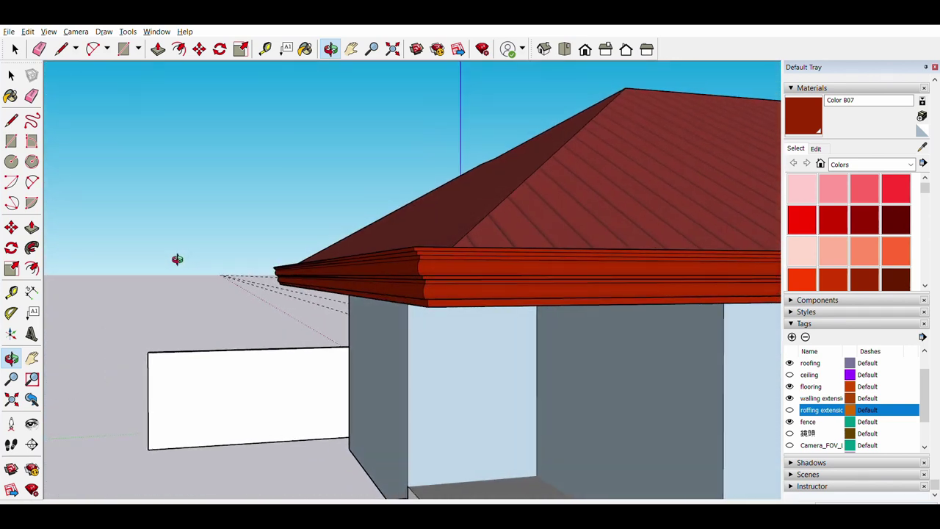
pyautogui.moveTo(239, 266)
pyautogui.mouseDown()
pyautogui.moveTo(122, 342)
pyautogui.moveTo(281, 379)
pyautogui.mouseUp()
pyautogui.scroll(5, 184, 342)
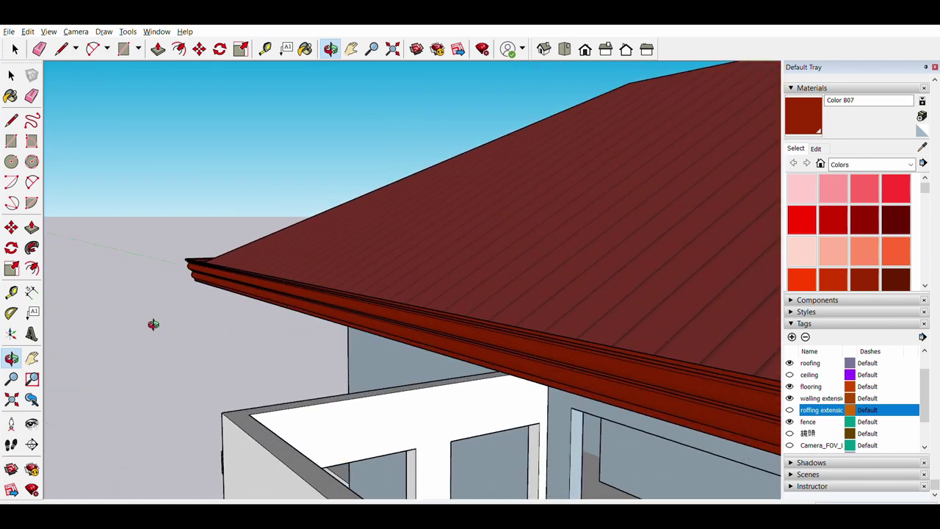
pyautogui.scroll(2, 221, 316)
pyautogui.scroll(2, 330, 275)
pyautogui.scroll(1, 320, 269)
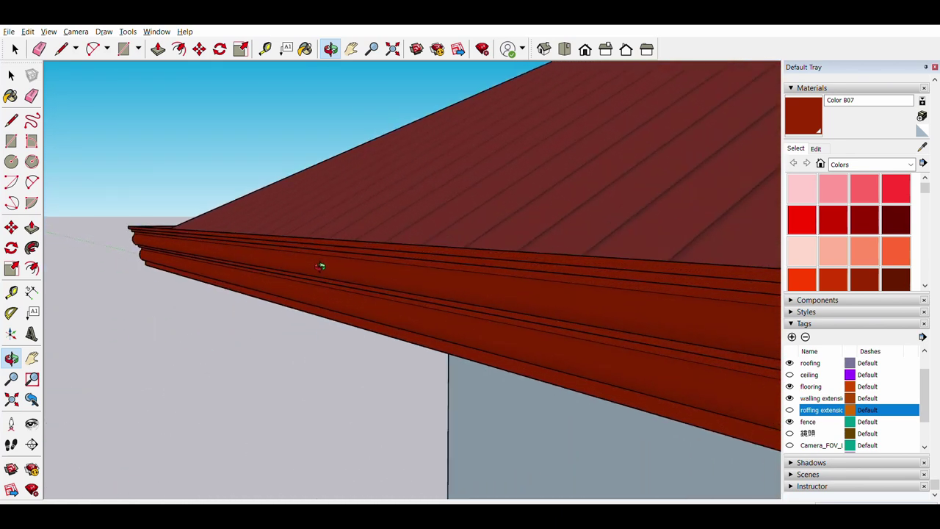
pyautogui.scroll(1, 320, 266)
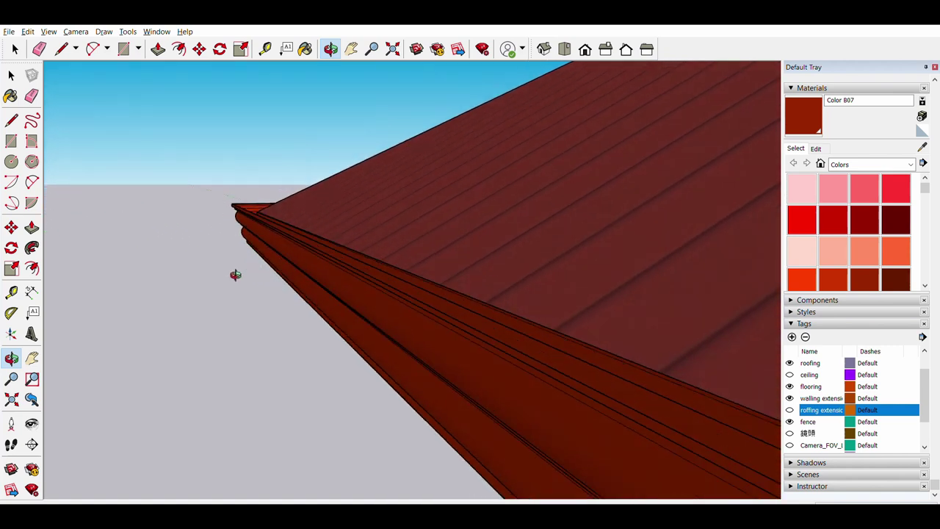